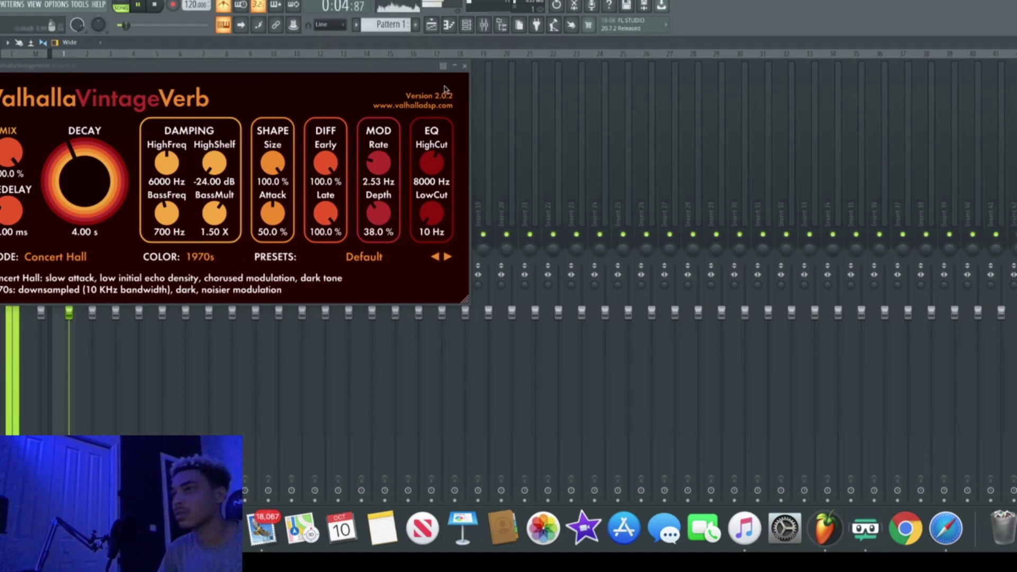
- Load RC-20 Retro Color with the Vinyl 3 preset on Insert 1, closing the plugin windows
{"action": "left_click", "coordinate": [464, 66]}
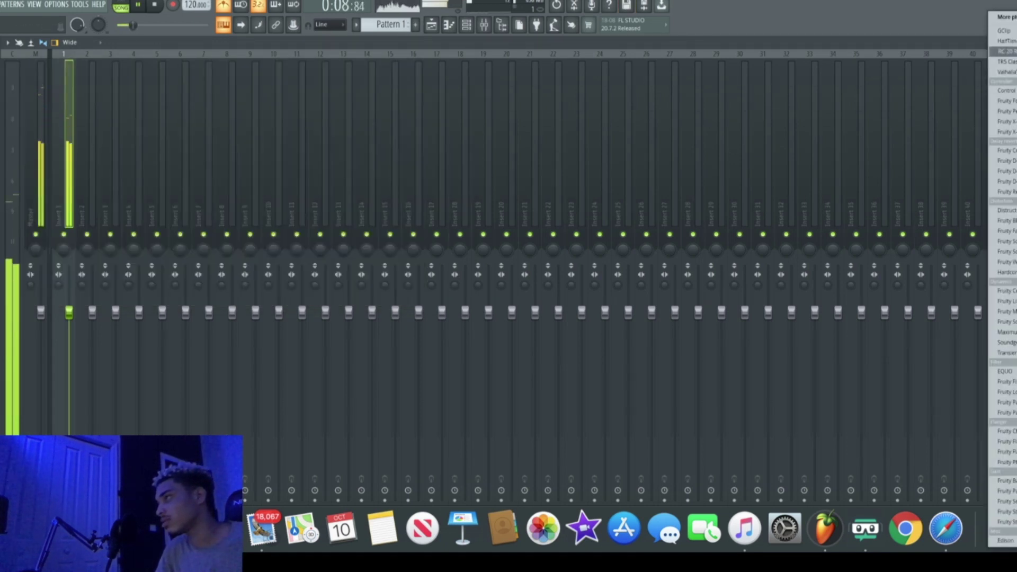
{"action": "left_click", "coordinate": [1003, 41]}
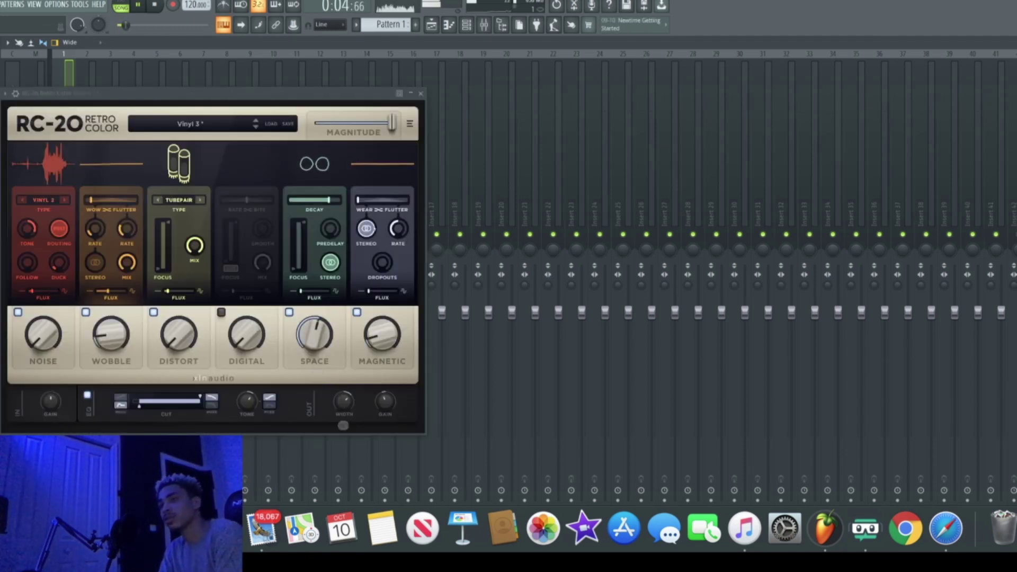
{"action": "left_click", "coordinate": [422, 94]}
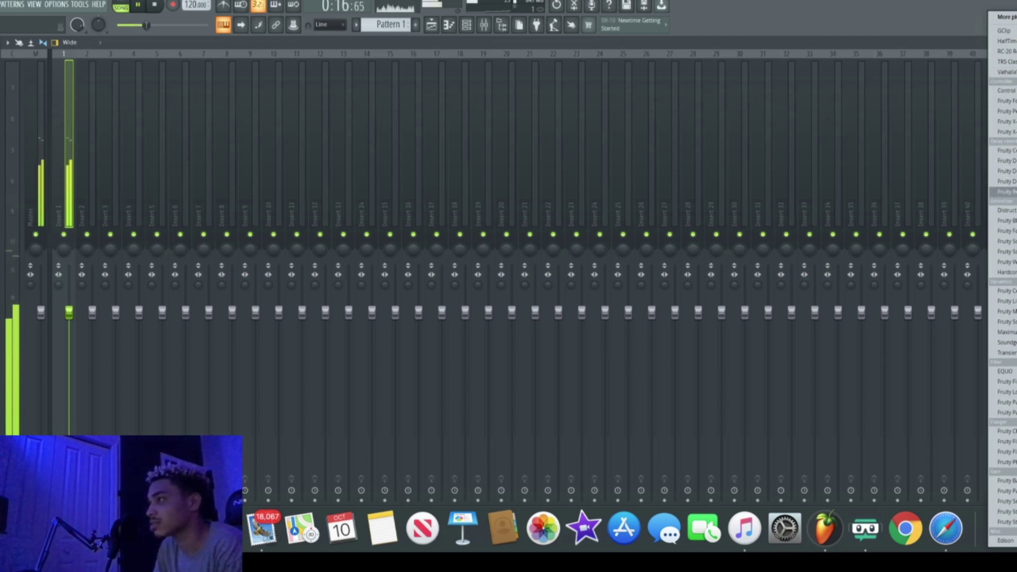
- Add Fruity Parametric EQ 2 to Insert 1 with the 20Hz + 18kHz cut preset and lower its high-cut frequency
{"action": "left_click", "coordinate": [1004, 412]}
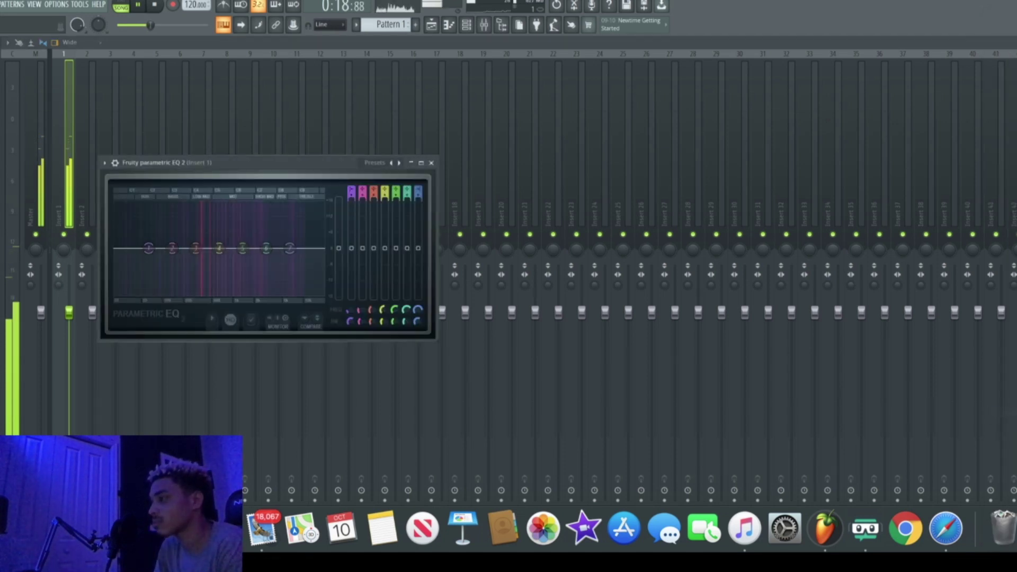
{"action": "left_click", "coordinate": [399, 163]}
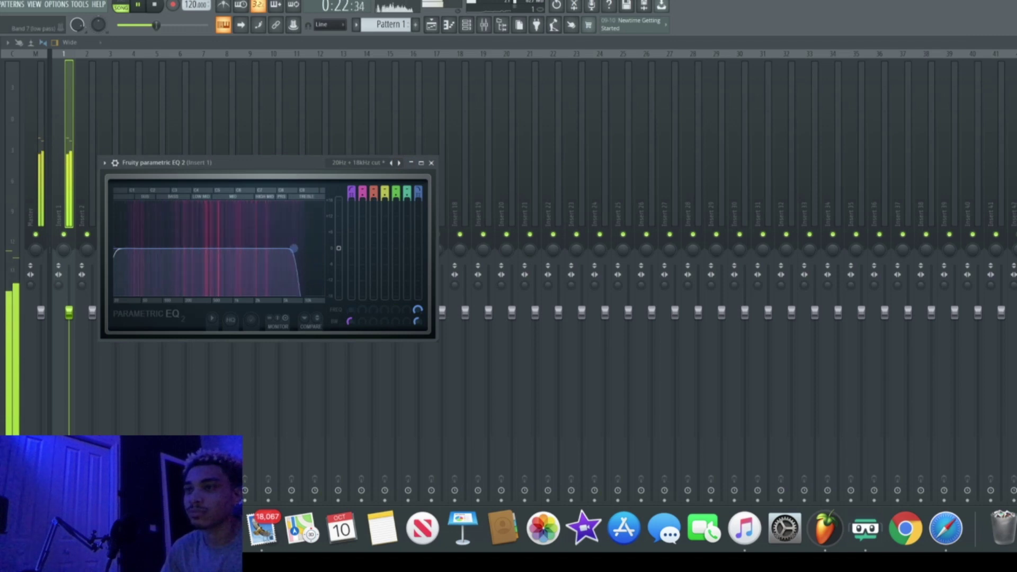
{"action": "left_click_drag", "start_coordinate": [285, 248], "coordinate": [273, 249]}
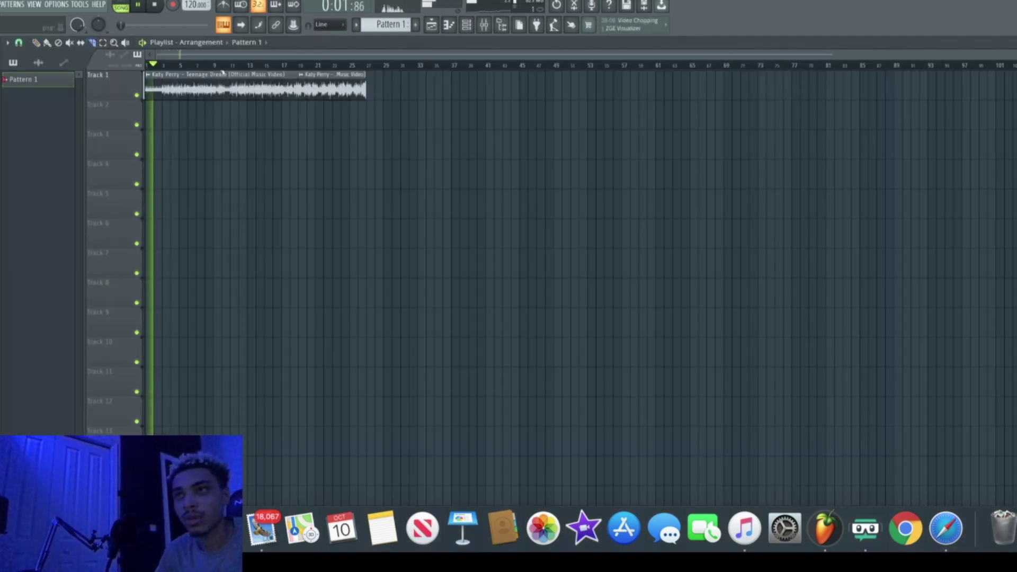
- Slice the Teenage Dream audio on Track 1 at bar 9 and delete everything after the cut
{"action": "left_click_drag", "start_coordinate": [219, 72], "coordinate": [221, 100]}
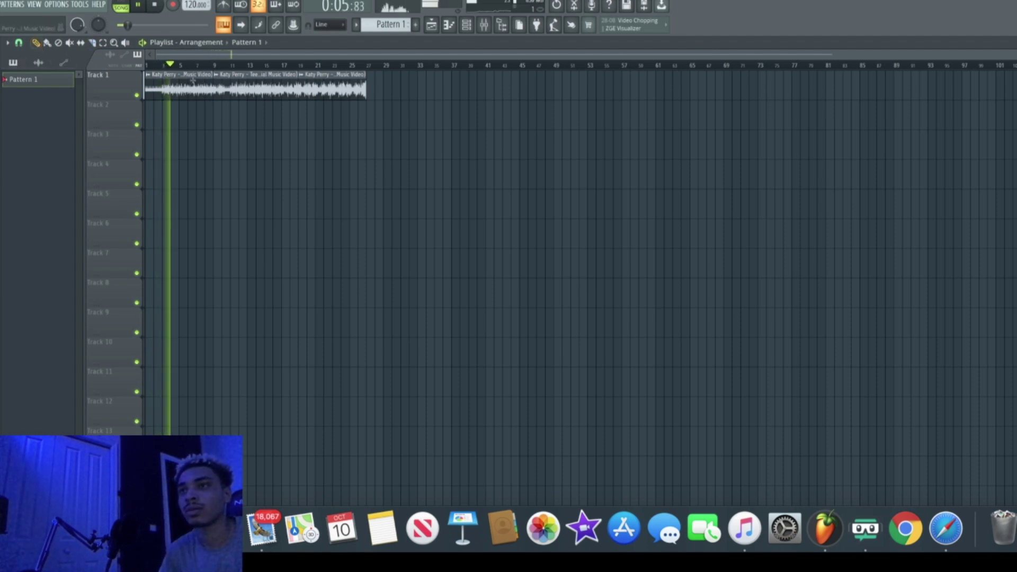
{"action": "right_click", "coordinate": [262, 98]}
{"action": "right_click", "coordinate": [331, 87]}
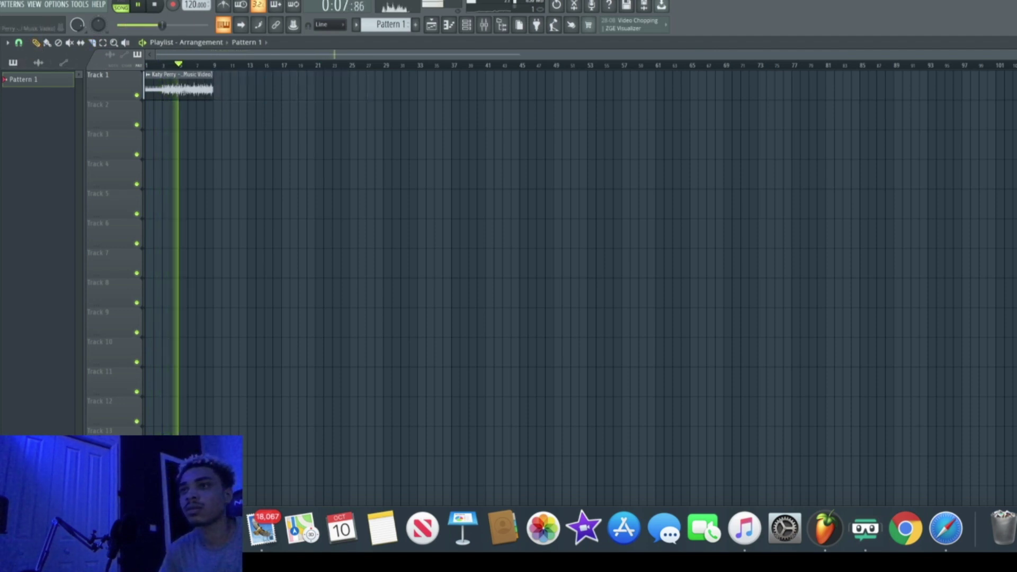
- Place three copies of the eight-bar Teenage Dream clip on Track 1, filling it up to bar 33
{"action": "left_click", "coordinate": [217, 94]}
{"action": "left_click", "coordinate": [219, 96]}
{"action": "left_click", "coordinate": [287, 96]}
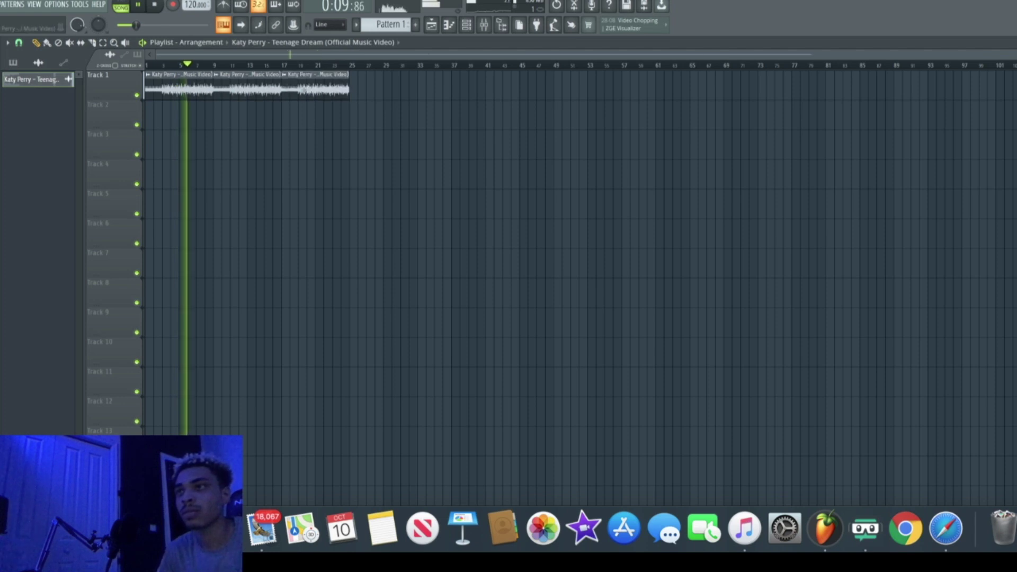
{"action": "left_click", "coordinate": [357, 96]}
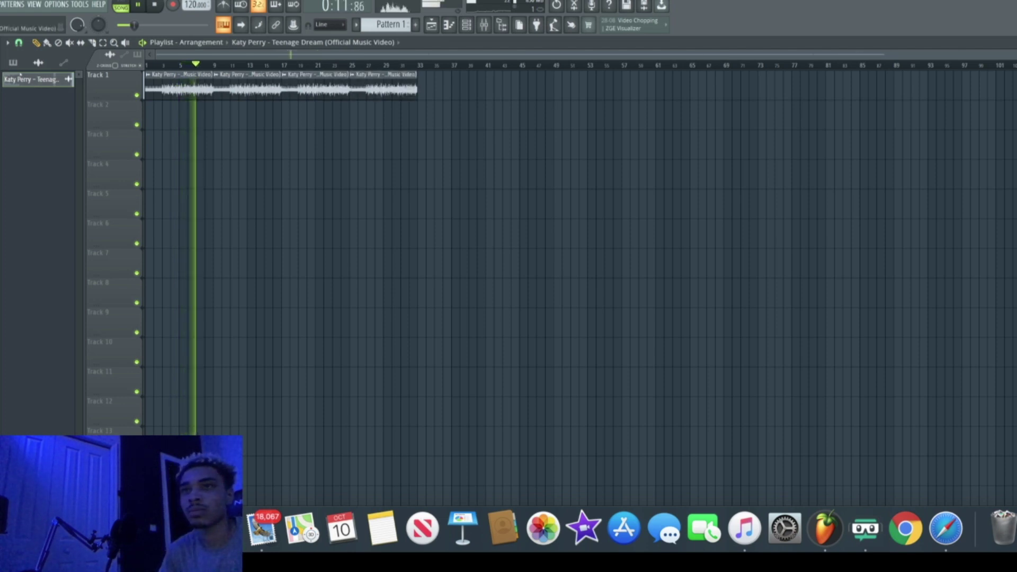
- Place Pattern 1 at the start of Track 2, stretch it to eight bars and repeat it up to bar 33
{"action": "left_click", "coordinate": [37, 79]}
{"action": "left_click", "coordinate": [143, 117]}
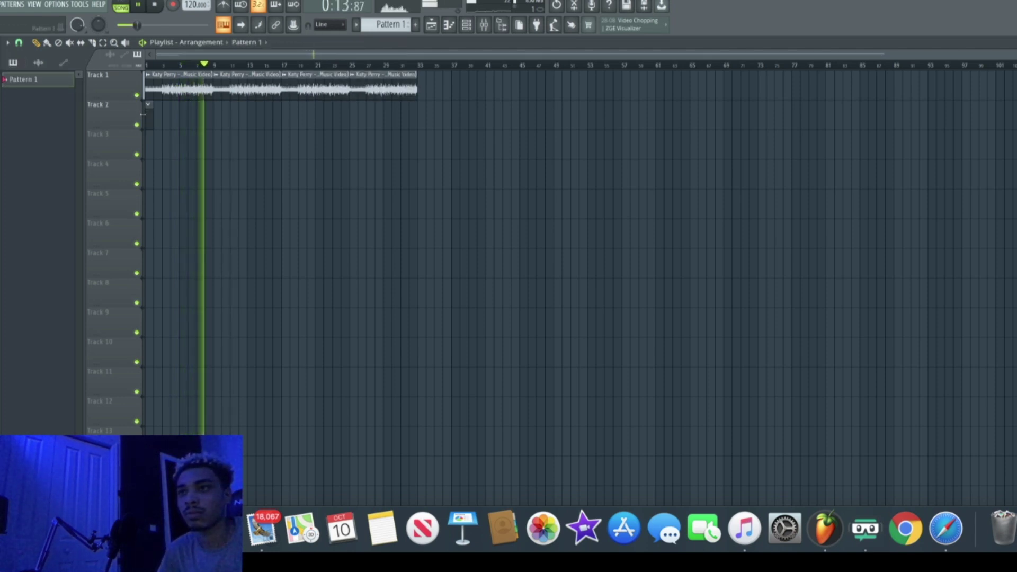
{"action": "left_click_drag", "start_coordinate": [154, 119], "coordinate": [213, 122]}
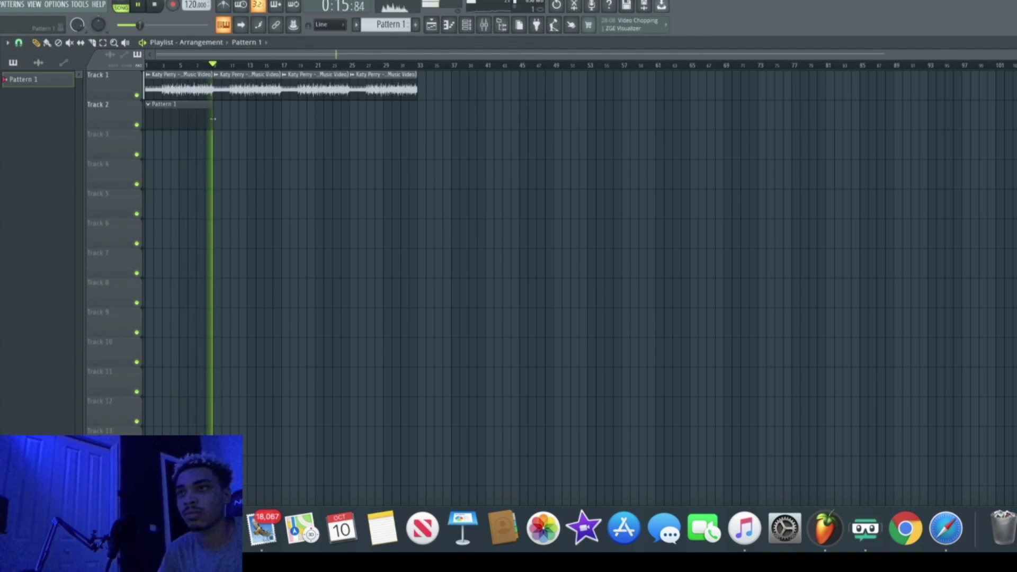
{"action": "left_click", "coordinate": [217, 122]}
{"action": "left_click", "coordinate": [288, 122]}
{"action": "left_click", "coordinate": [354, 121]}
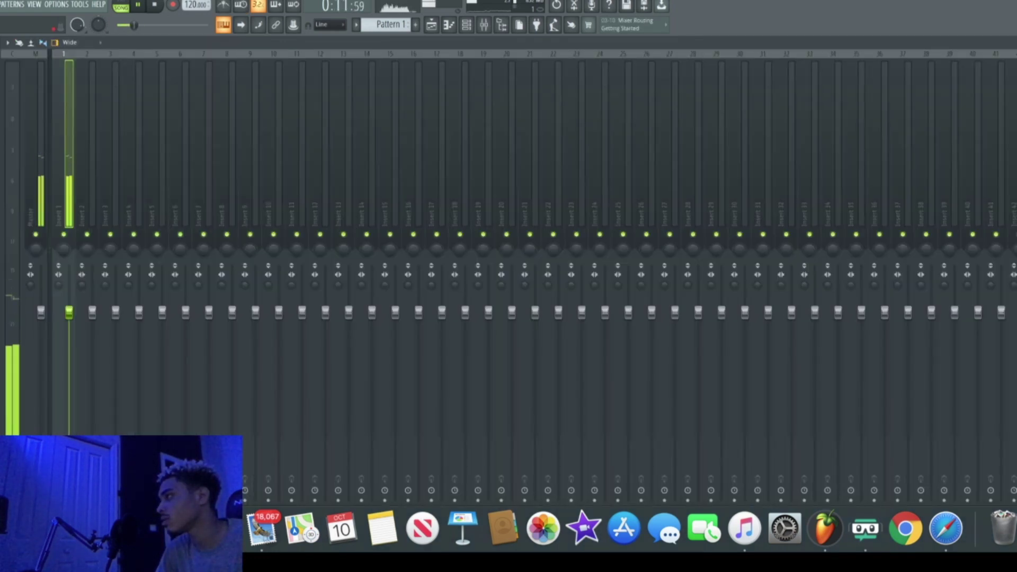
- Bring up the channel rack over the playlist, show the All channel group and stop playback
{"action": "left_click", "coordinate": [431, 24]}
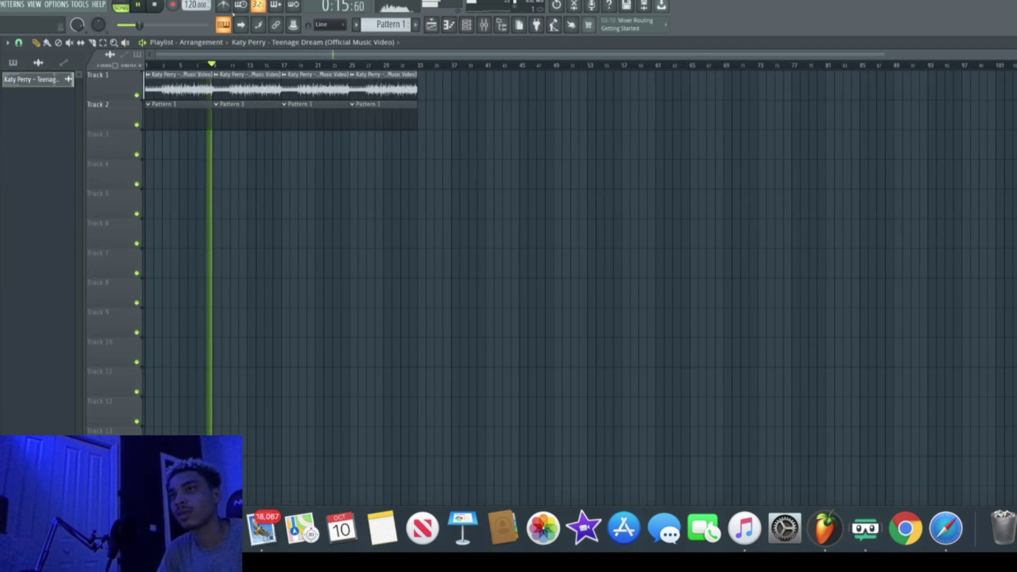
{"action": "left_click", "coordinate": [466, 24]}
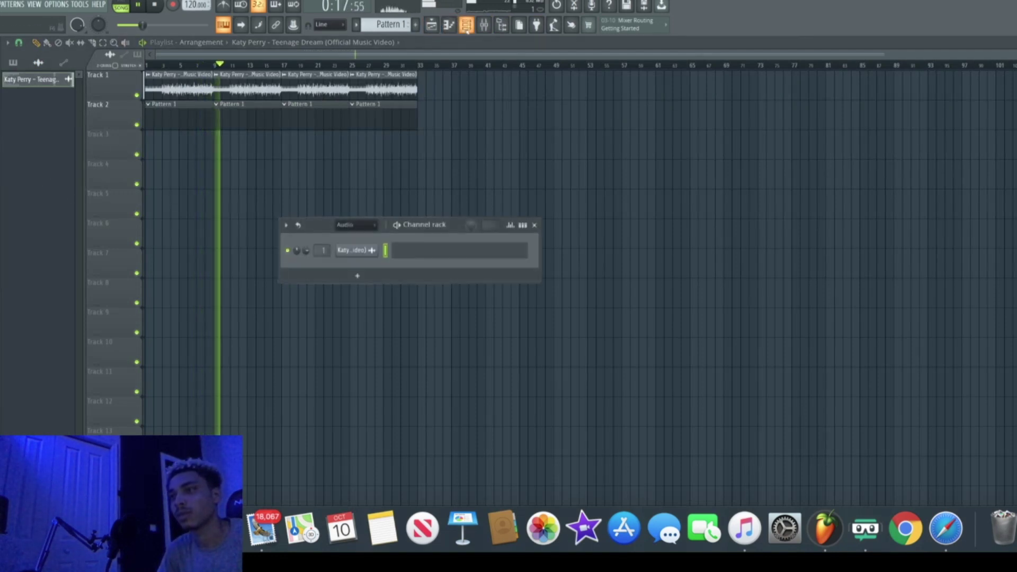
{"action": "left_click", "coordinate": [356, 224]}
{"action": "left_click", "coordinate": [356, 251]}
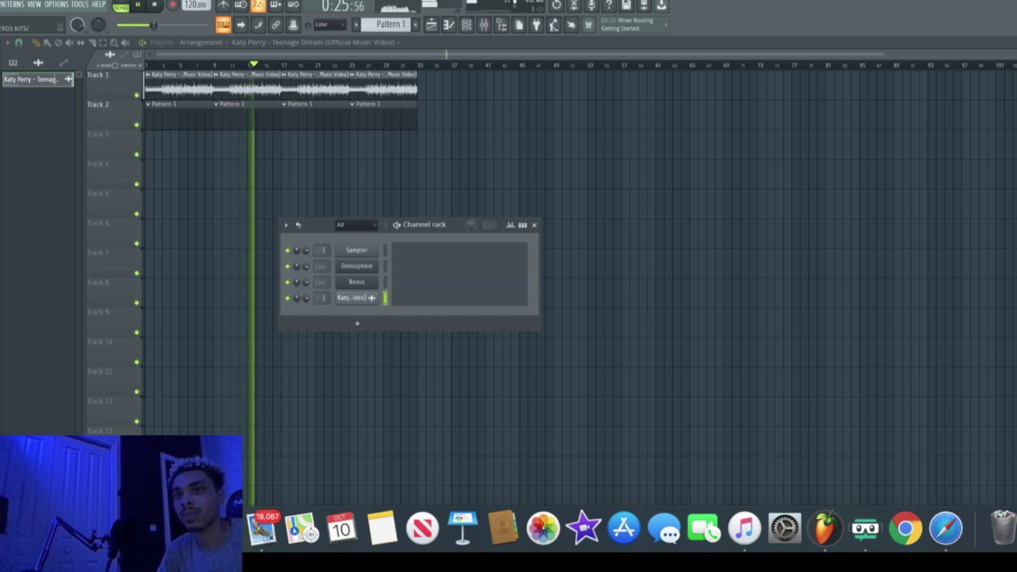
{"action": "key", "text": "space"}
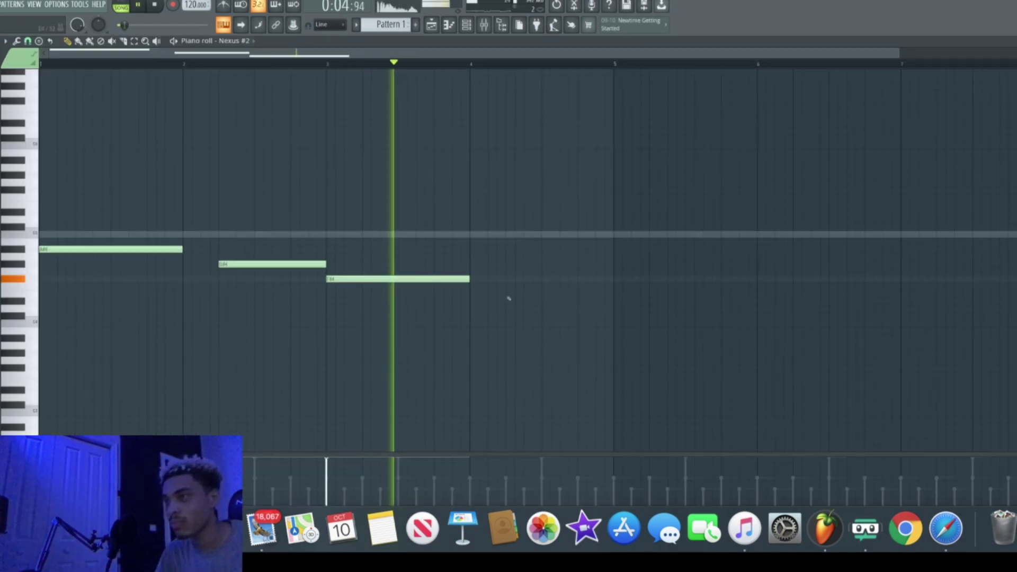
- Add a fourth note in bar 4 of the Nexus melody, lower it two semitones and adjust its timing
{"action": "left_click", "coordinate": [506, 301]}
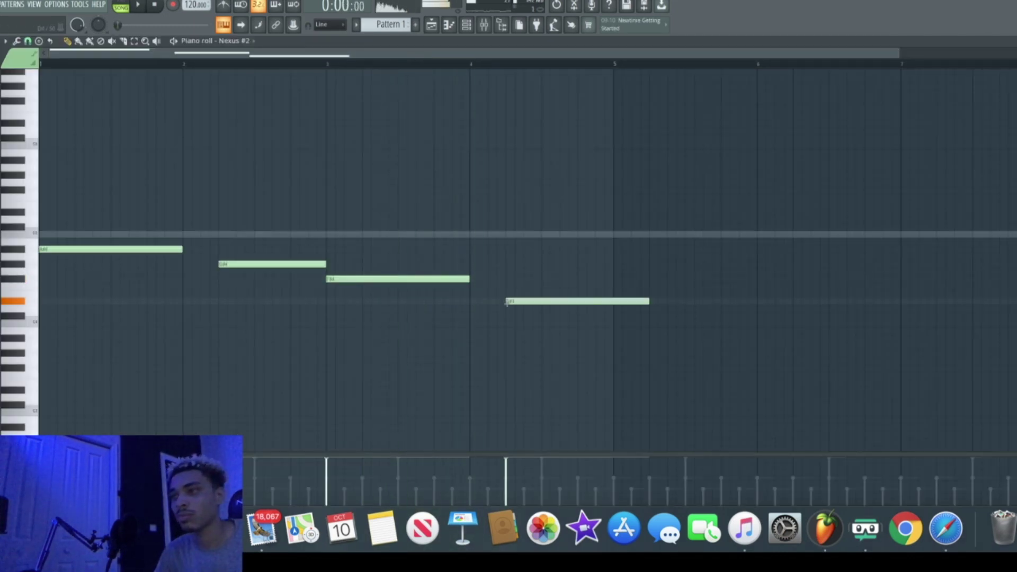
{"action": "mouse_move", "coordinate": [507, 305]}
{"action": "left_mouse_down"}
{"action": "mouse_move", "coordinate": [506, 283]}
{"action": "mouse_move", "coordinate": [500, 339]}
{"action": "mouse_move", "coordinate": [499, 322]}
{"action": "left_mouse_up"}
{"action": "key", "text": "space"}
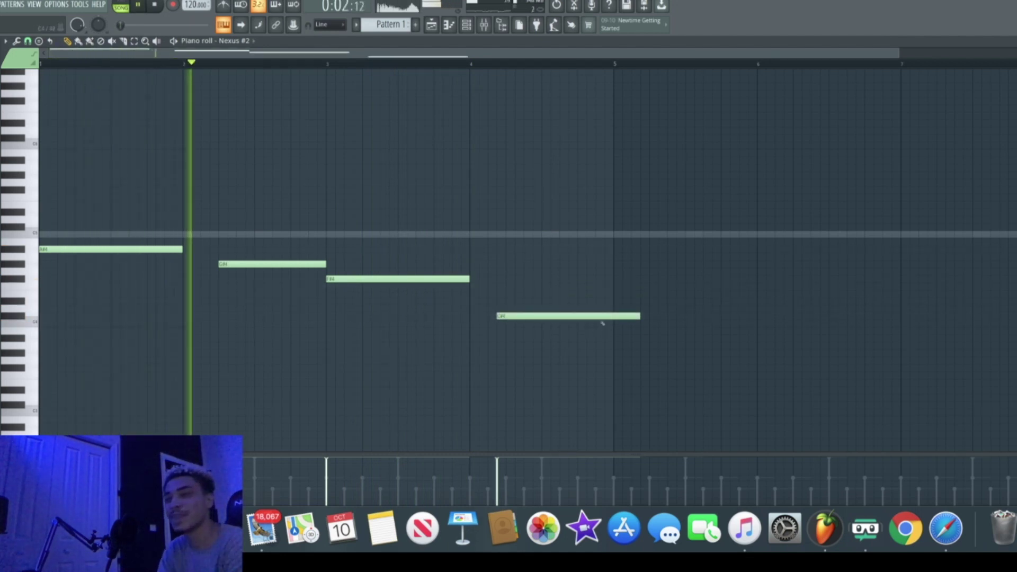
{"action": "left_click_drag", "start_coordinate": [628, 315], "coordinate": [602, 316]}
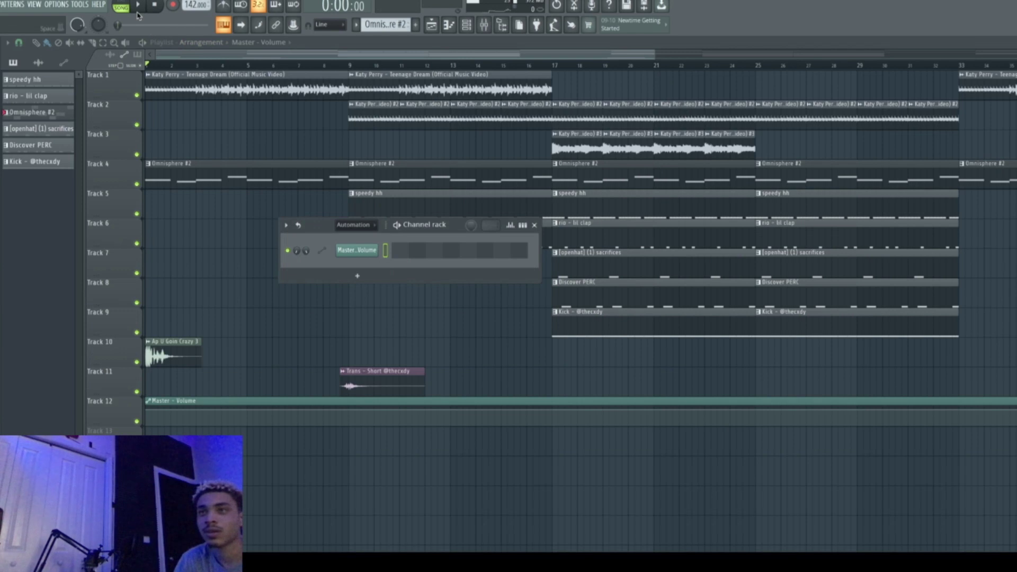
- Play the full arrangement from the start with the channel rack closed, and skip ahead to around bar 69
{"action": "left_click", "coordinate": [137, 6]}
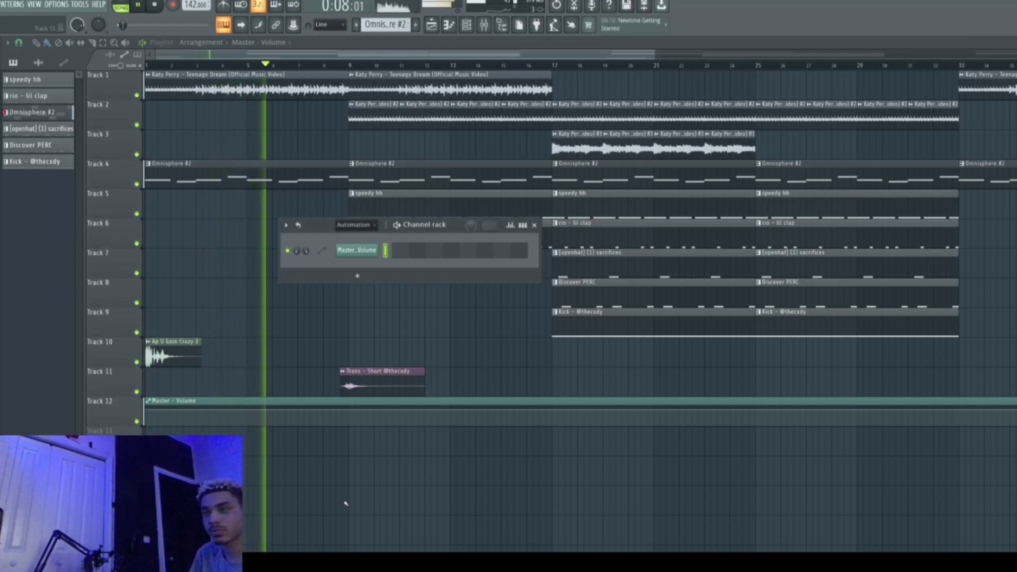
{"action": "left_click", "coordinate": [533, 225]}
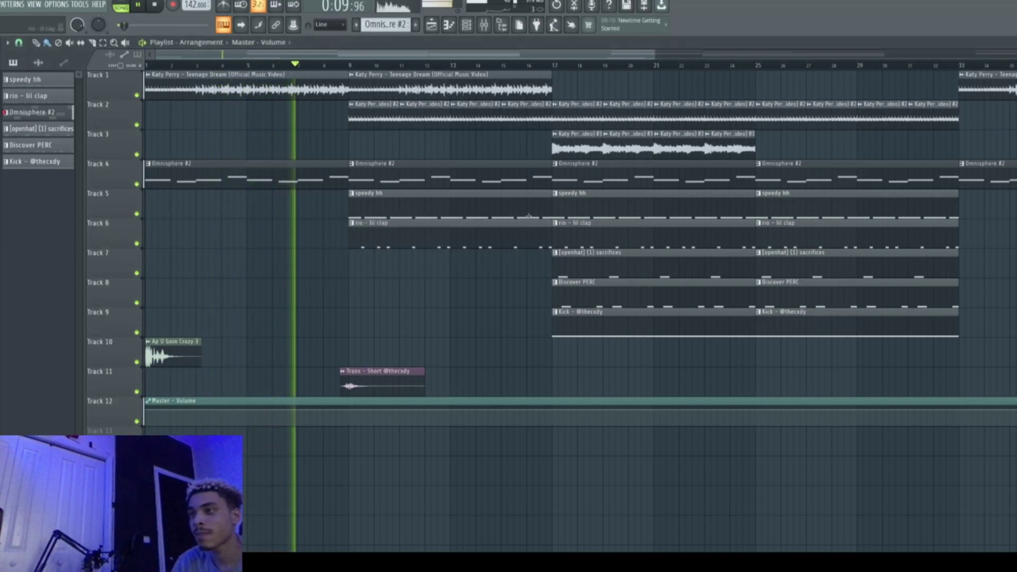
{"action": "scroll", "coordinate": [524, 68], "scroll_direction": "down", "scroll_amount": 3}
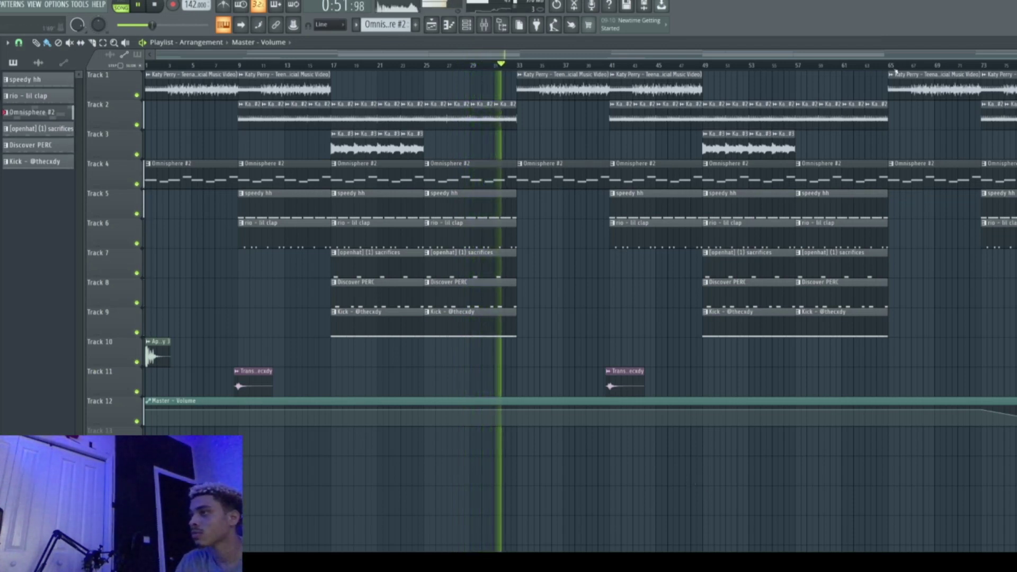
{"action": "left_click", "coordinate": [941, 63]}
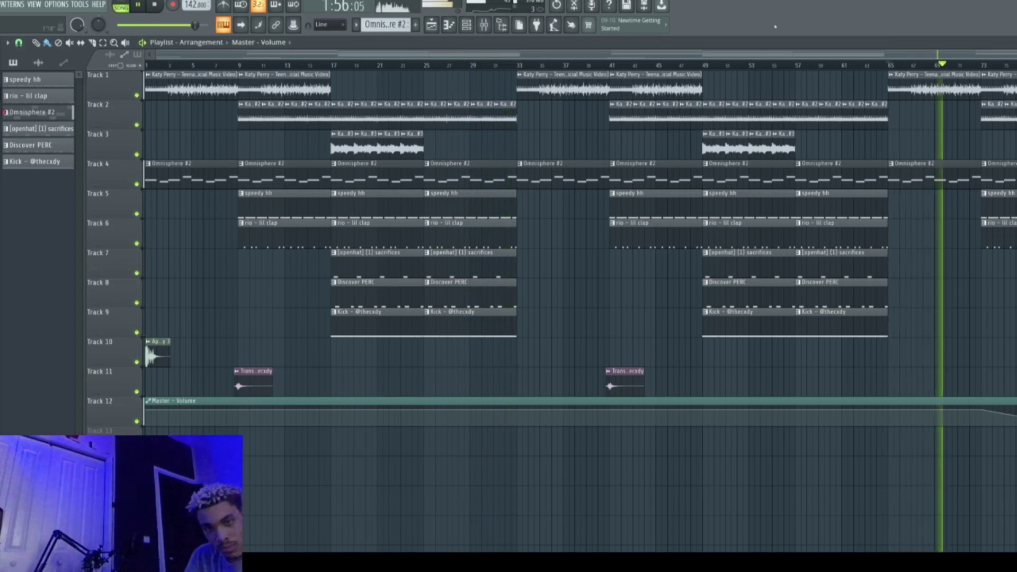